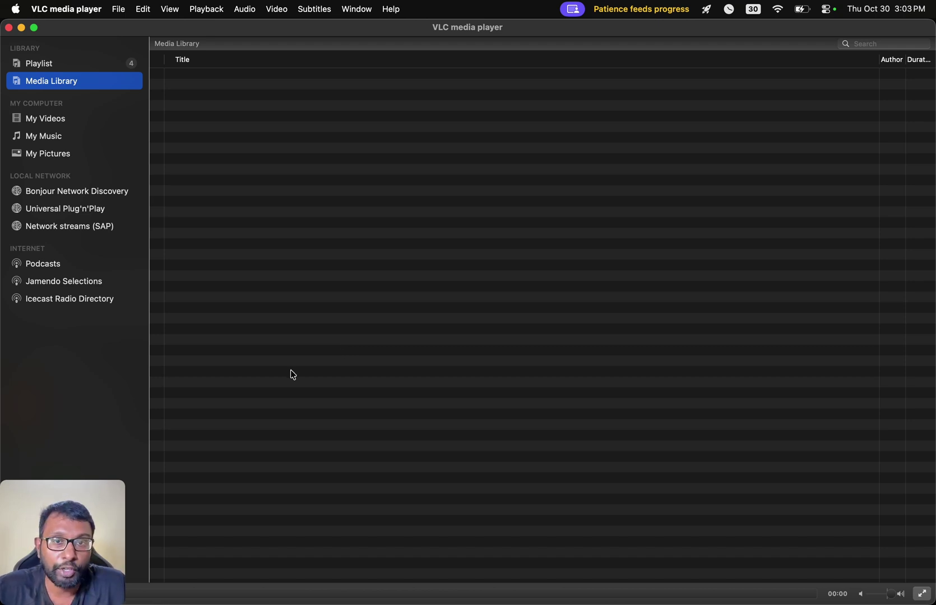
Open the About VLC media player window and read the installed version
{"action": "left_click", "coordinate": [14, 8]}
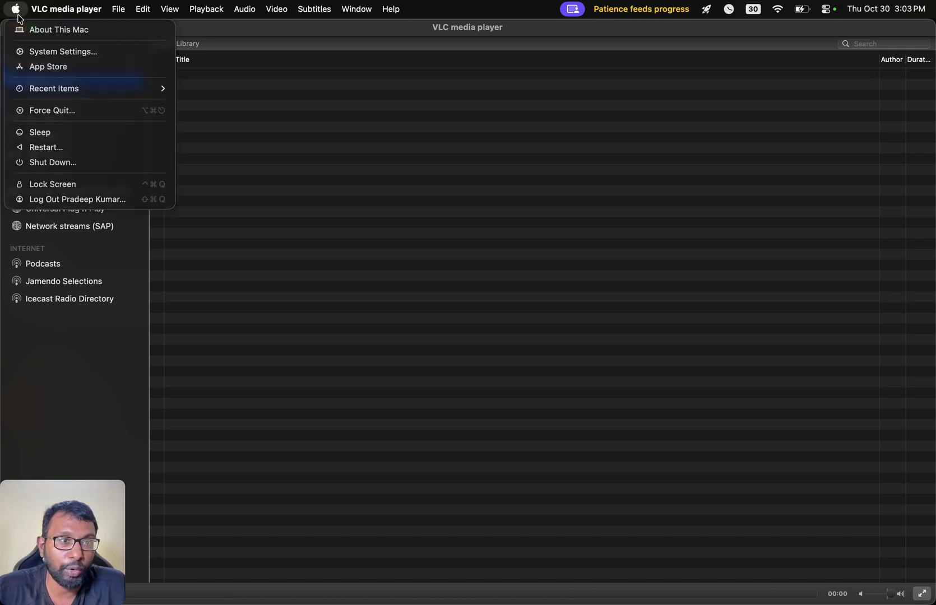
{"action": "left_click", "coordinate": [319, 218]}
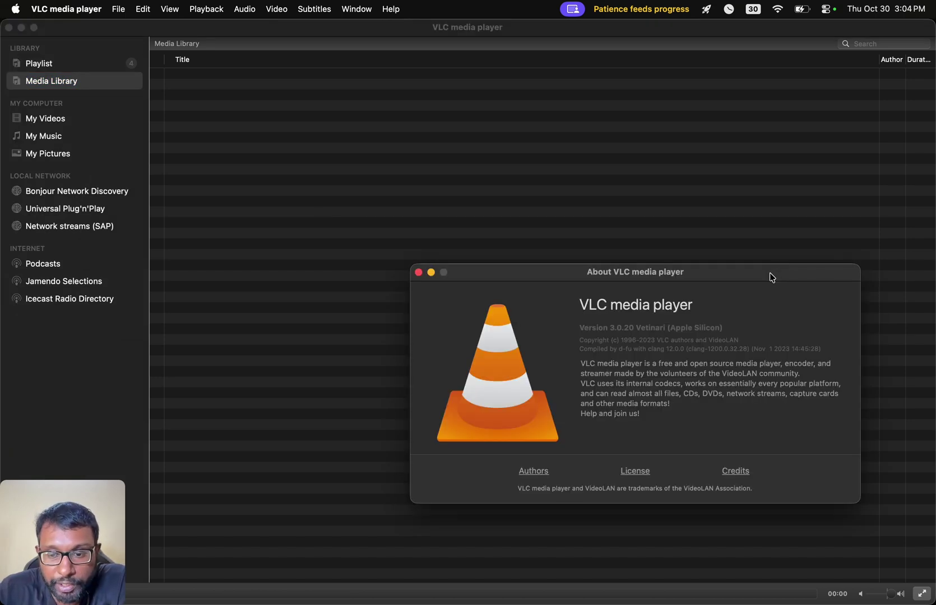
{"action": "left_click_drag", "start_coordinate": [769, 273], "coordinate": [762, 229]}
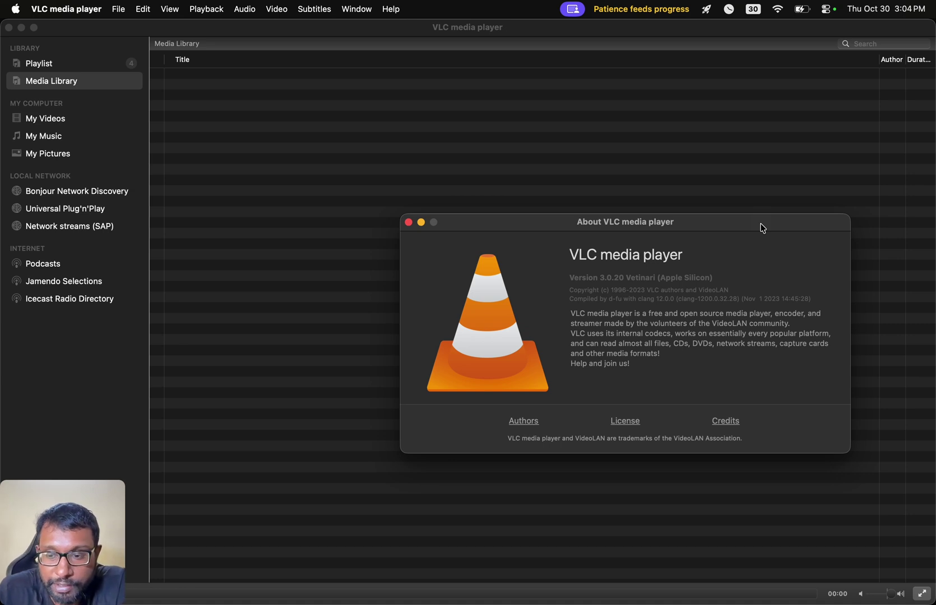
{"action": "left_click_drag", "start_coordinate": [760, 224], "coordinate": [741, 202]}
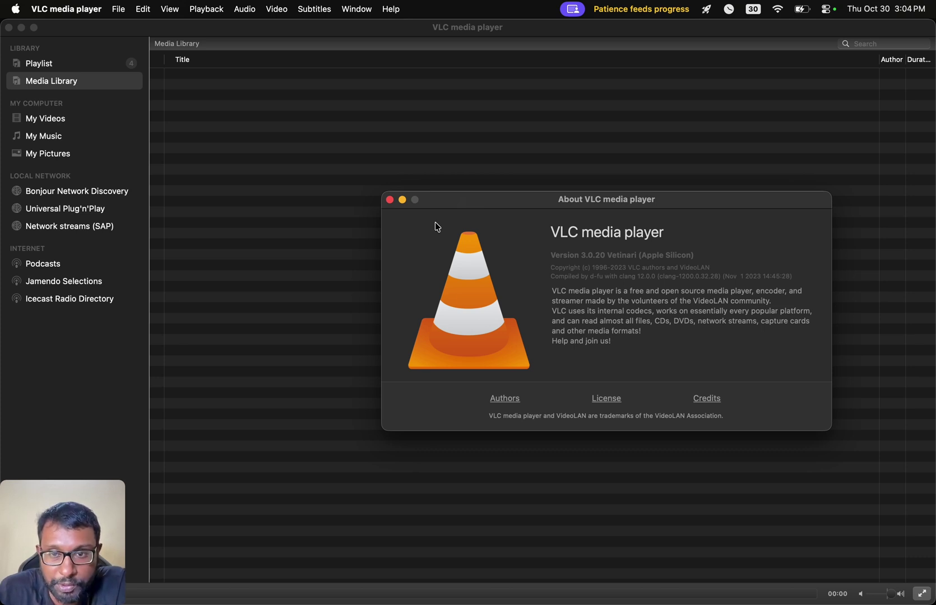
{"action": "left_click_drag", "start_coordinate": [446, 199], "coordinate": [415, 174]}
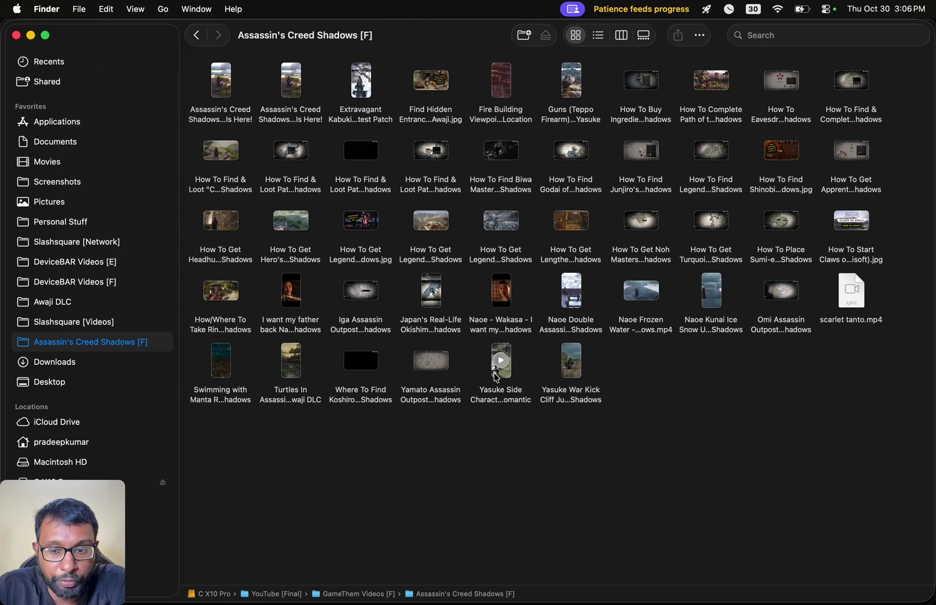
Preview the "Yasuke Side Characters Talk Flirt Romantic" video in Finder and inspect its file information
{"action": "left_click", "coordinate": [495, 374]}
{"action": "key", "text": "space"}
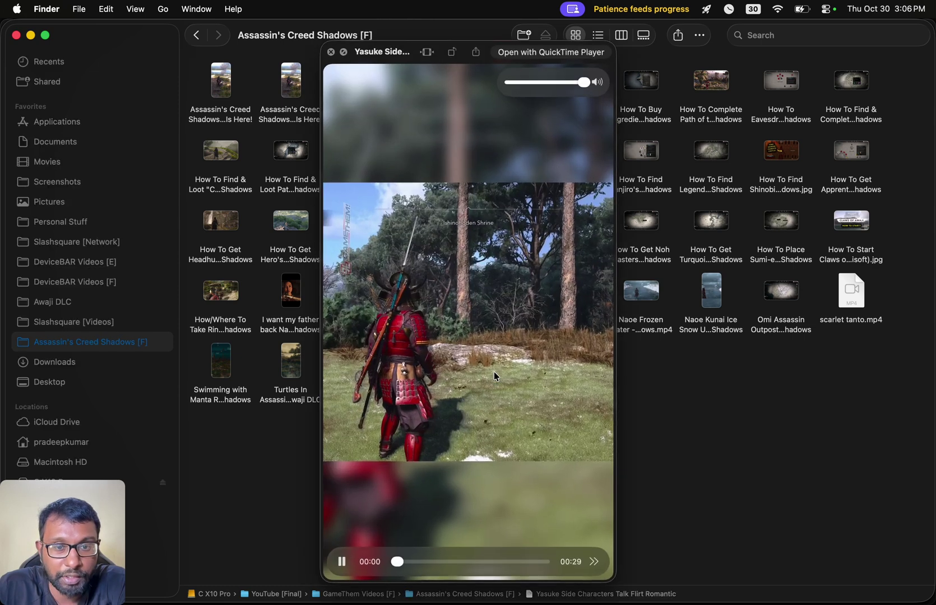
{"action": "key", "text": "space"}
{"action": "right_click", "coordinate": [496, 376]}
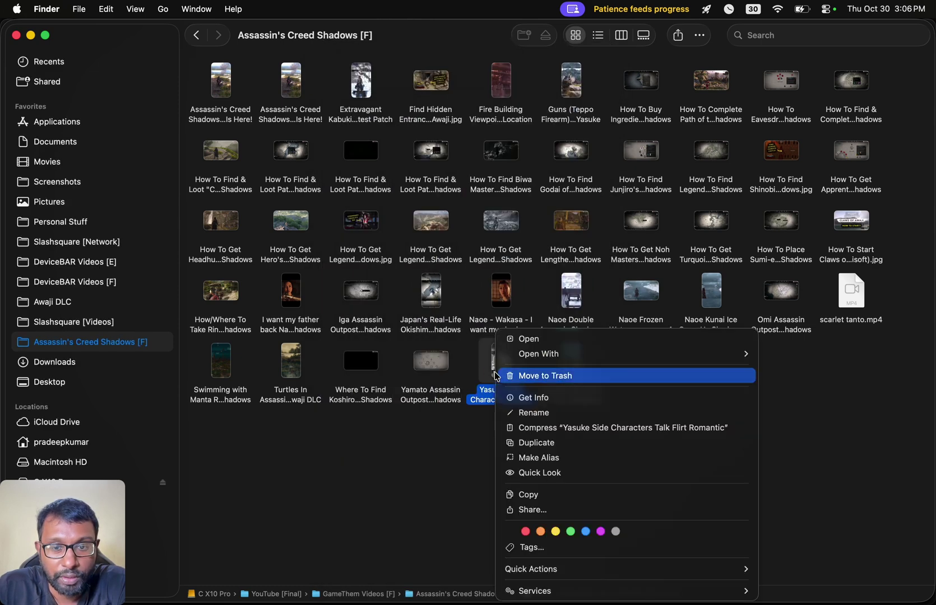
{"action": "left_click", "coordinate": [516, 398]}
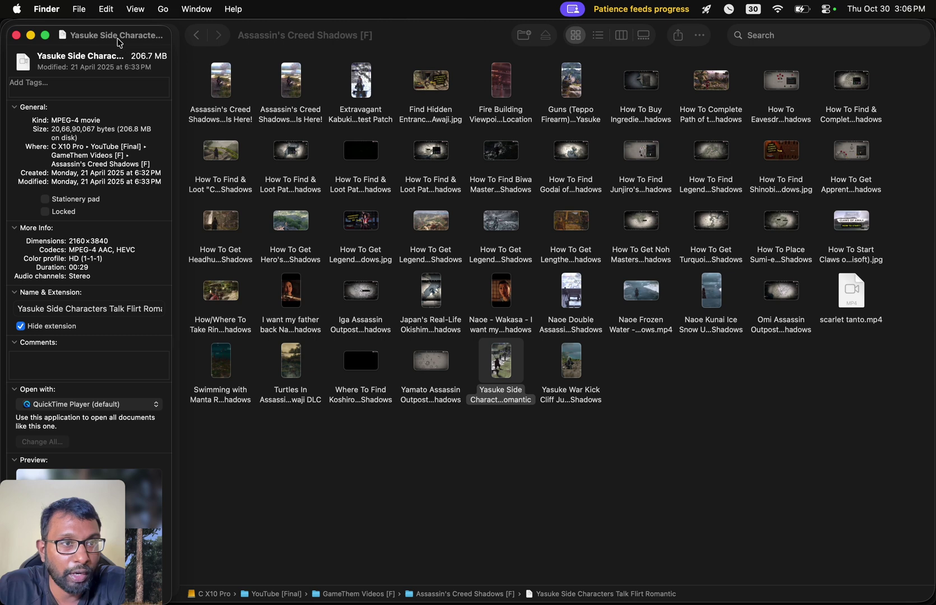
{"action": "left_click_drag", "start_coordinate": [121, 35], "coordinate": [217, 36]}
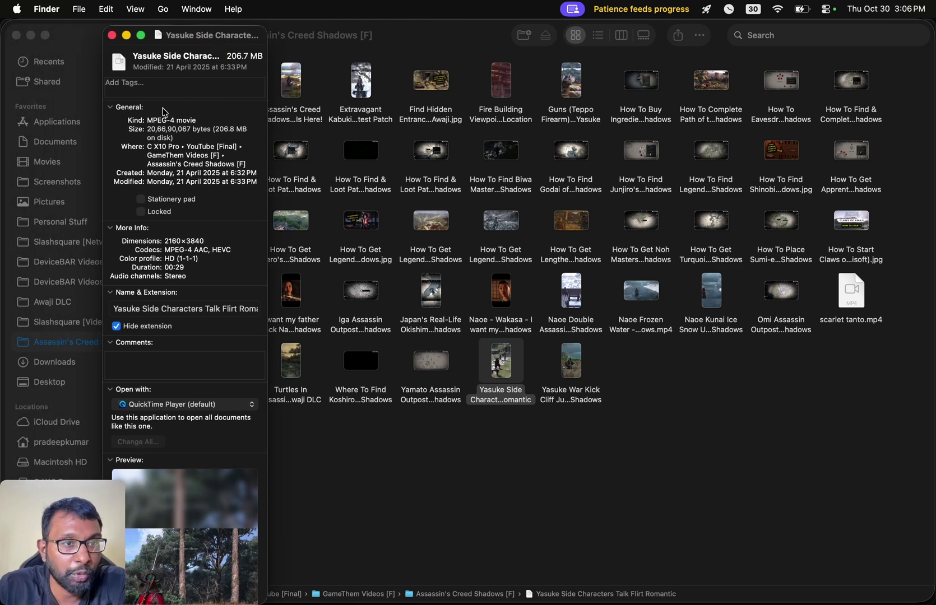
{"action": "left_click", "coordinate": [112, 35]}
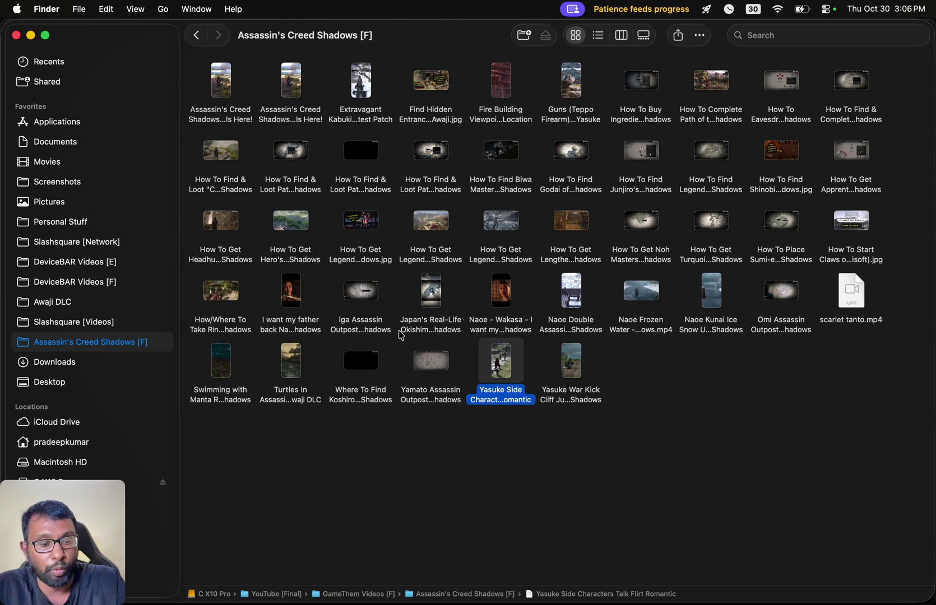
Switch back to VLC media player and close its About window
{"action": "key", "text": "super+Tab"}
{"action": "key", "text": "super+Tab"}
{"action": "key", "text": "super+Tab"}
{"action": "key", "text": "super+Tab"}
{"action": "key", "text": "super+Tab"}
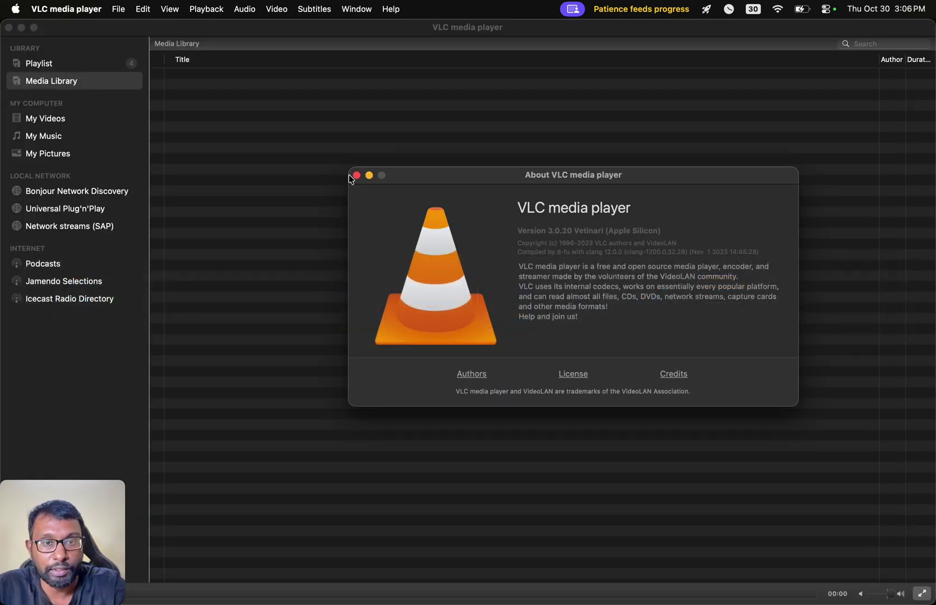
{"action": "left_click", "coordinate": [348, 174]}
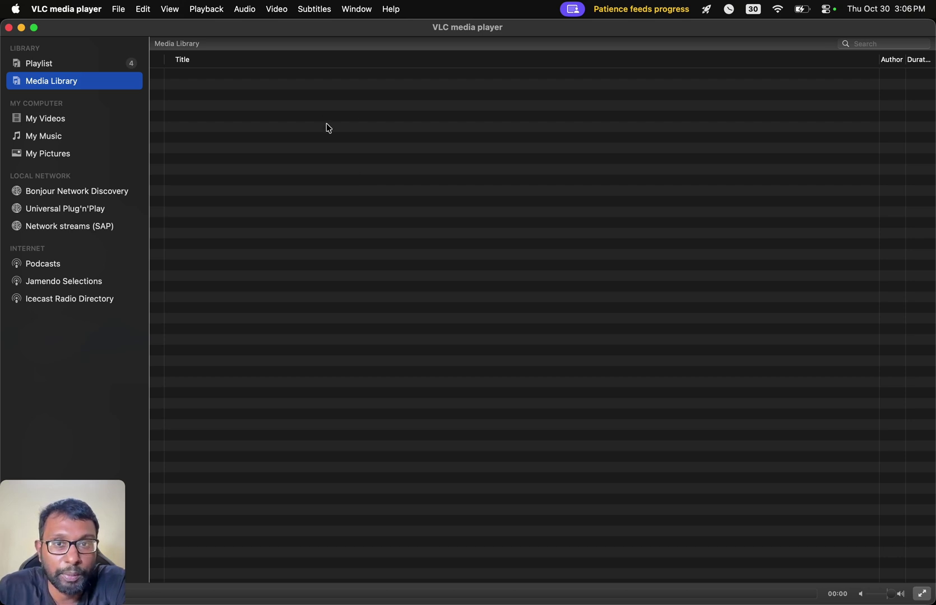
Check for VLC media player updates and dismiss the update window
{"action": "left_click", "coordinate": [82, 7]}
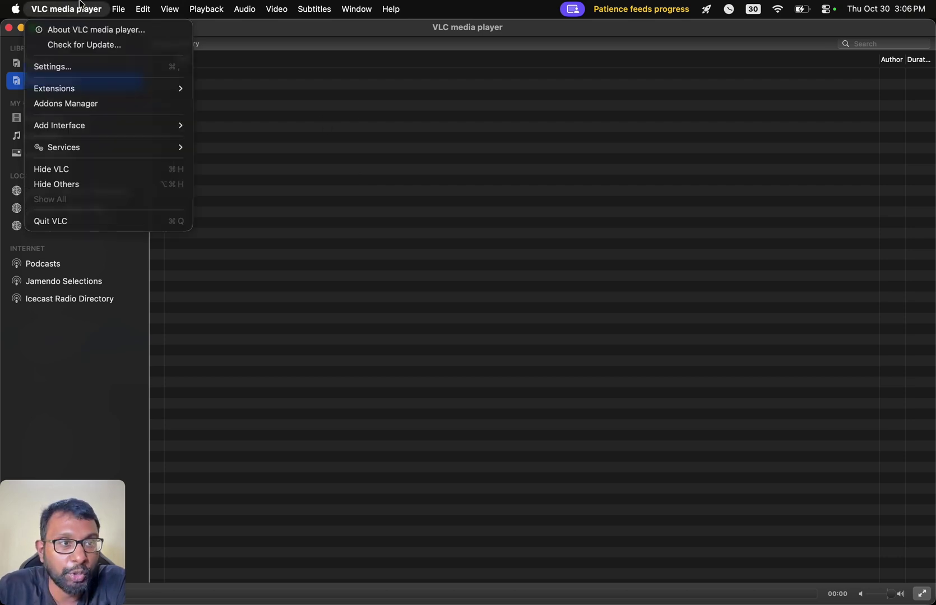
{"action": "left_click", "coordinate": [80, 47]}
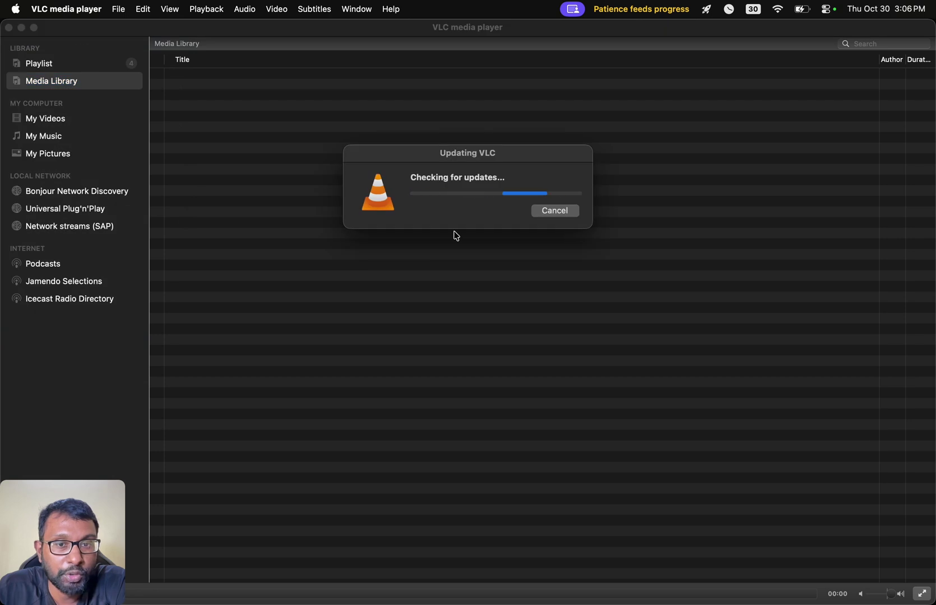
{"action": "left_click", "coordinate": [503, 257]}
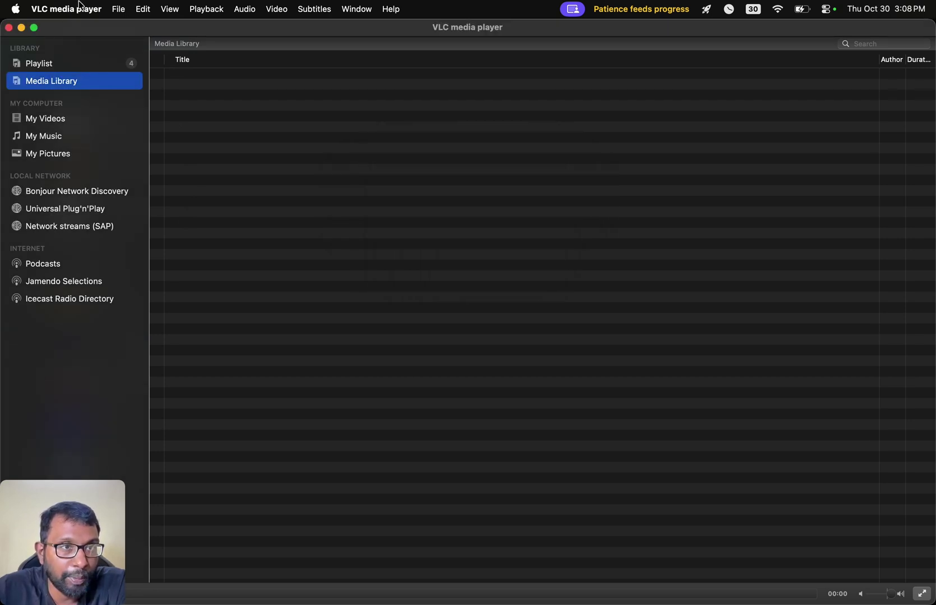
Load "Yasuke Side Characters Talk Flirt Romantic" from the Assassin's Creed Shadows [F] folder into Convert & Stream with the Audio - MP3 profile
{"action": "left_click", "coordinate": [119, 8]}
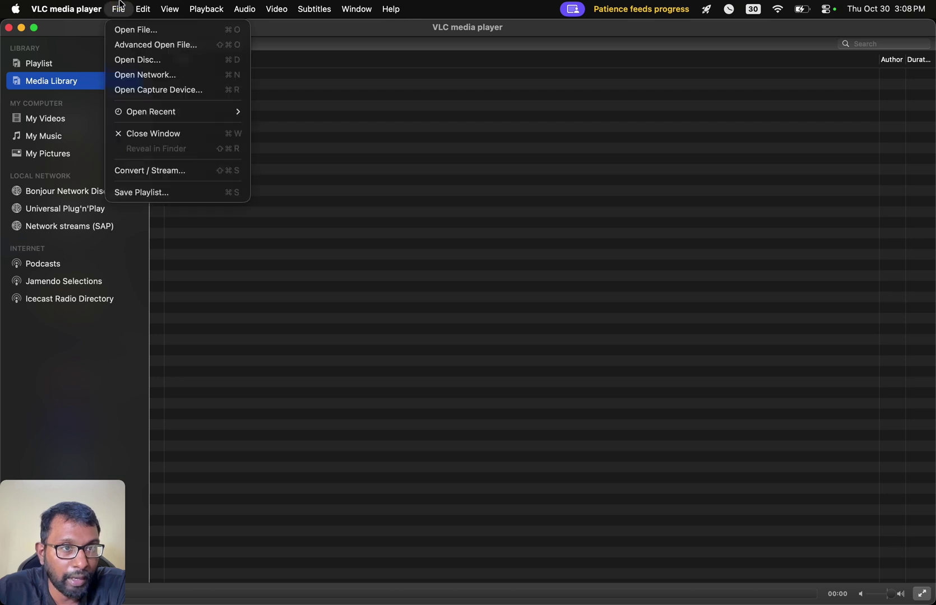
{"action": "left_click", "coordinate": [178, 172]}
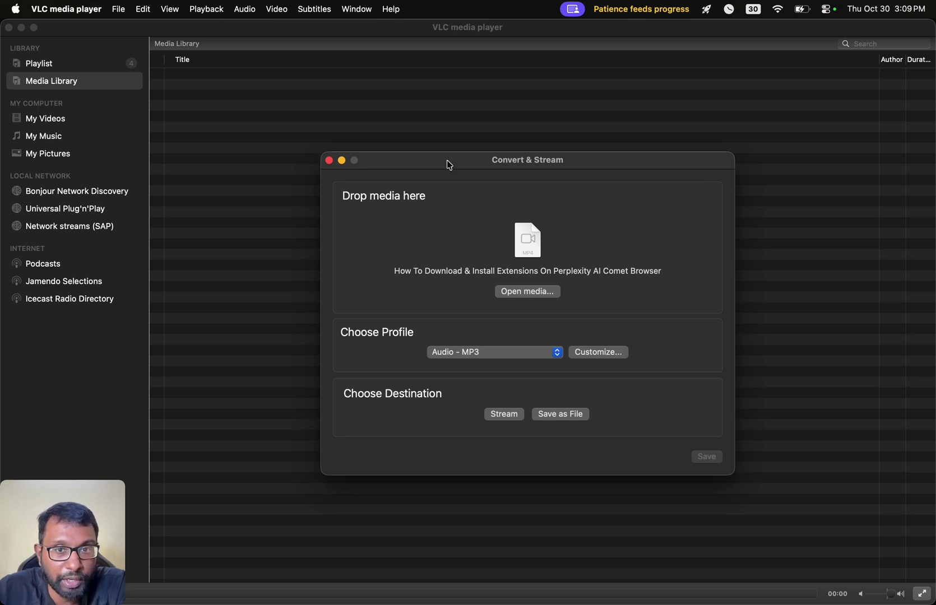
{"action": "left_click_drag", "start_coordinate": [445, 162], "coordinate": [345, 97]}
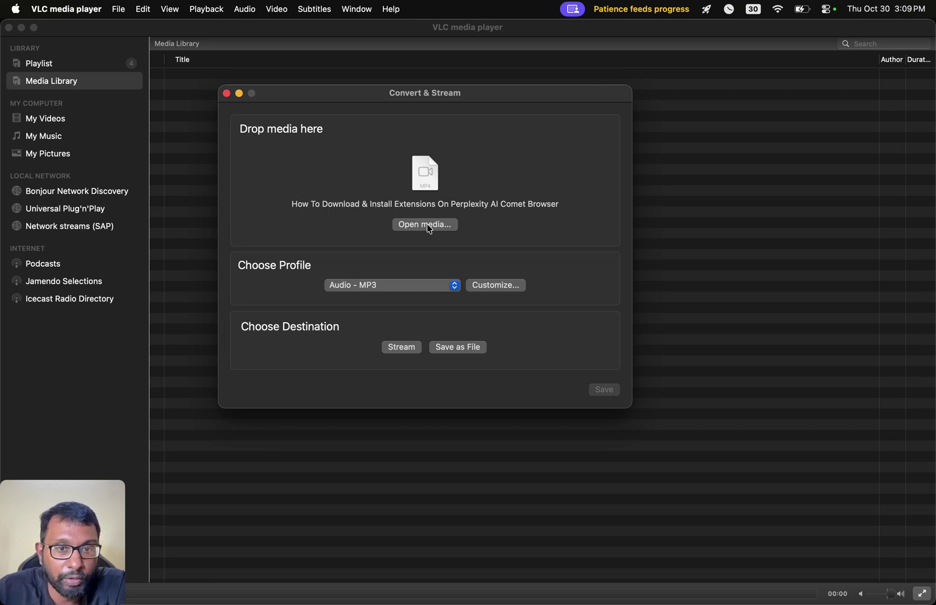
{"action": "left_click", "coordinate": [428, 227]}
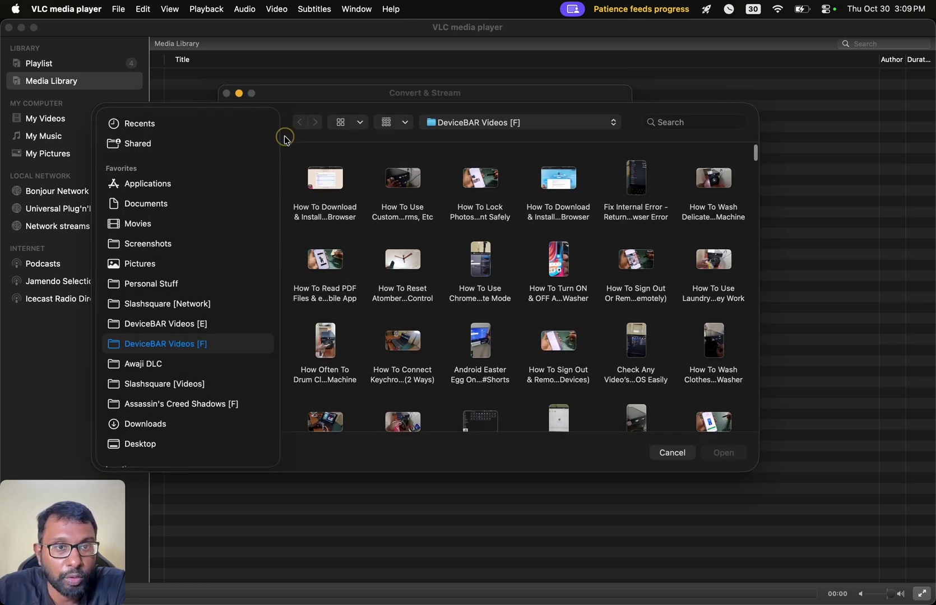
{"action": "left_click", "coordinate": [179, 403]}
{"action": "left_click", "coordinate": [408, 359]}
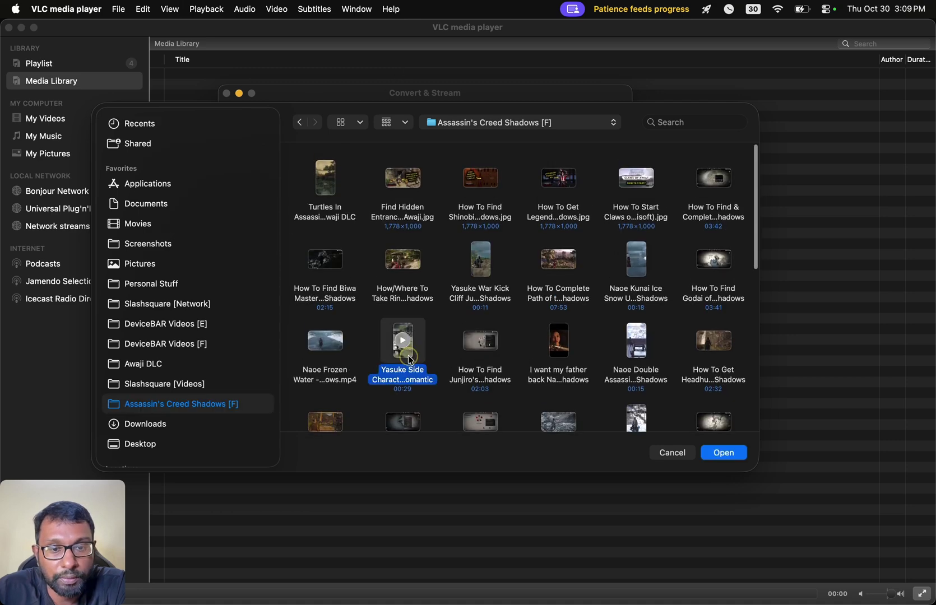
{"action": "double_click", "coordinate": [408, 359]}
{"action": "left_click", "coordinate": [409, 293]}
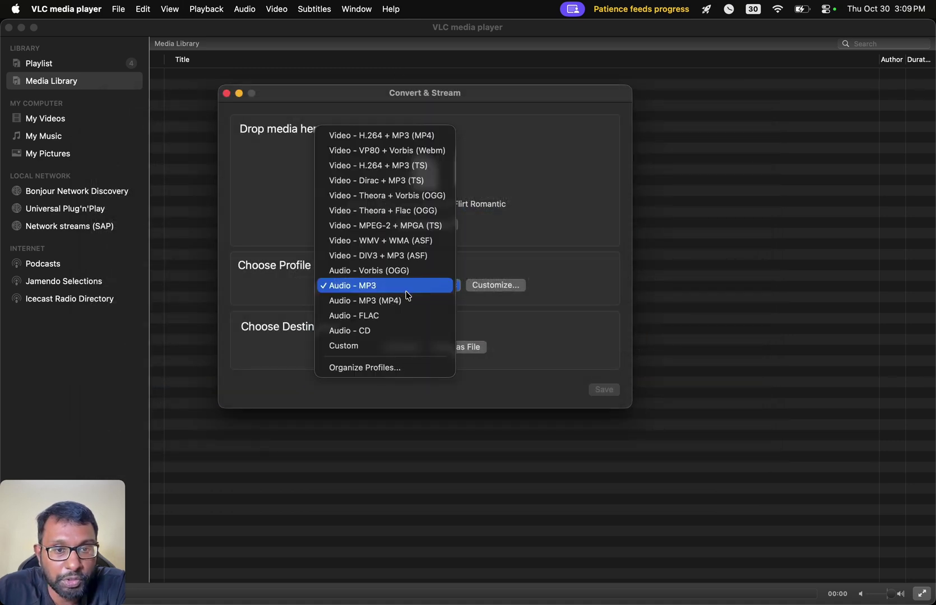
{"action": "left_click", "coordinate": [370, 287]}
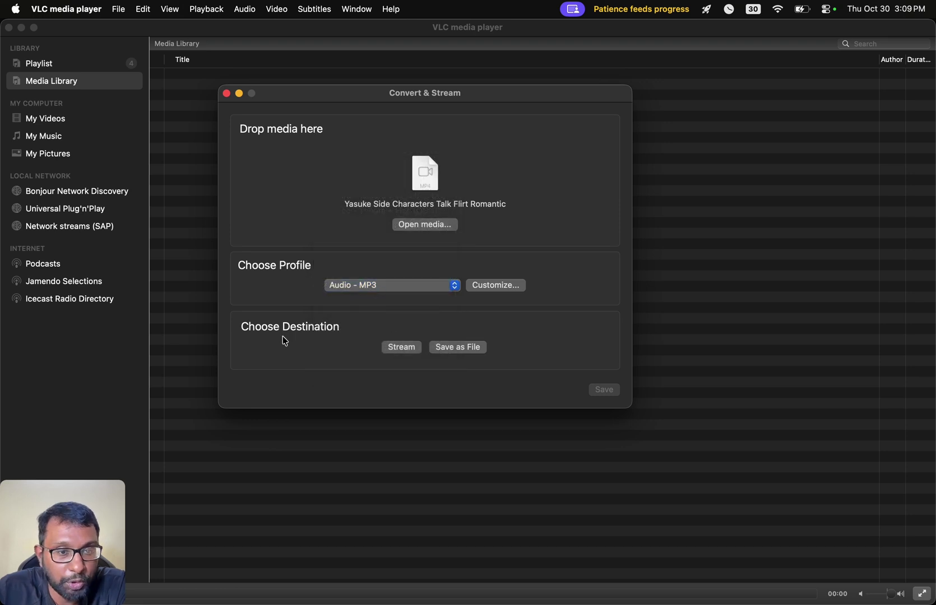
Convert the video to a file named "VLC MP3 Audio.mp3" in the Assassin's Creed Shadows [F] folder
{"action": "left_click", "coordinate": [455, 349]}
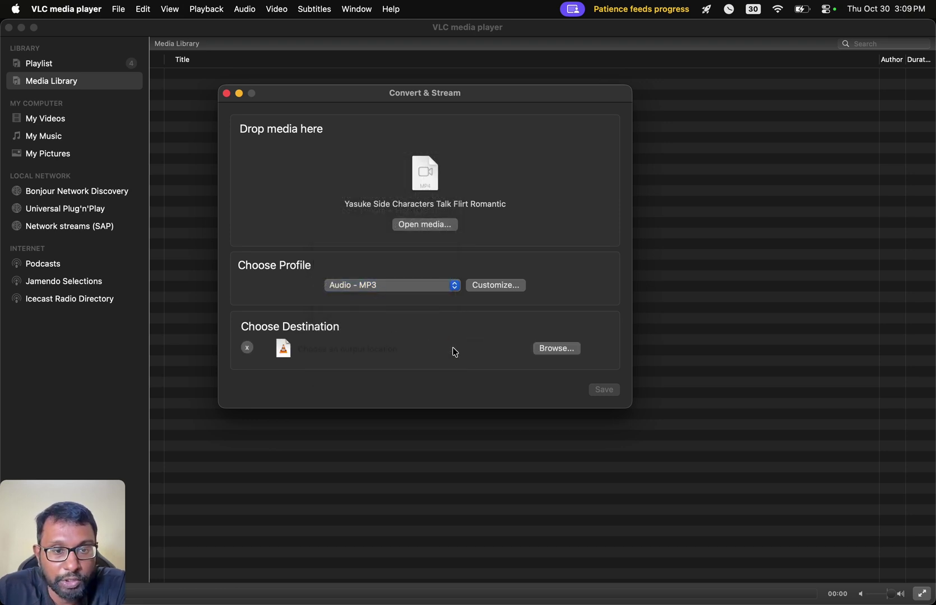
{"action": "left_click", "coordinate": [558, 348]}
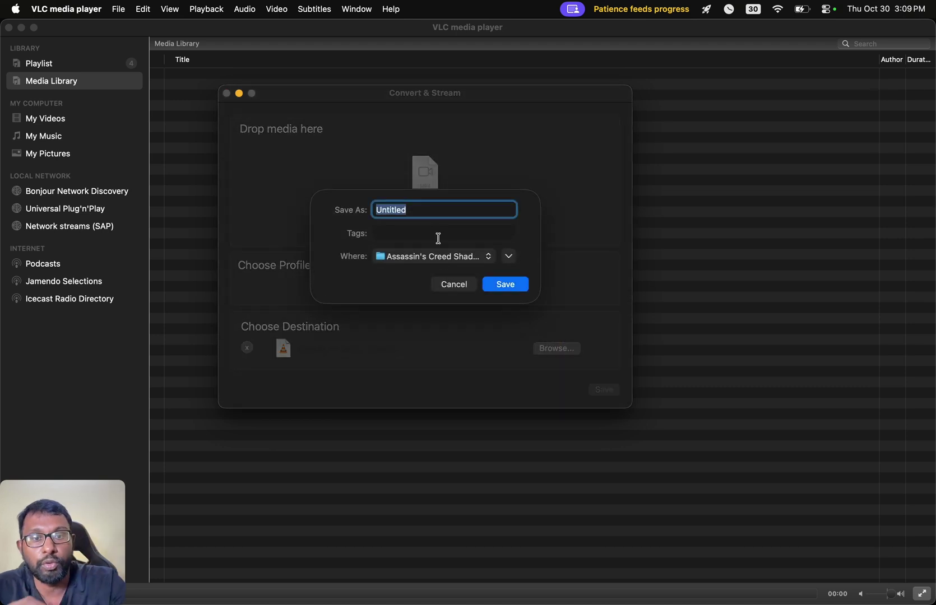
{"action": "type", "text": "VLC M"}
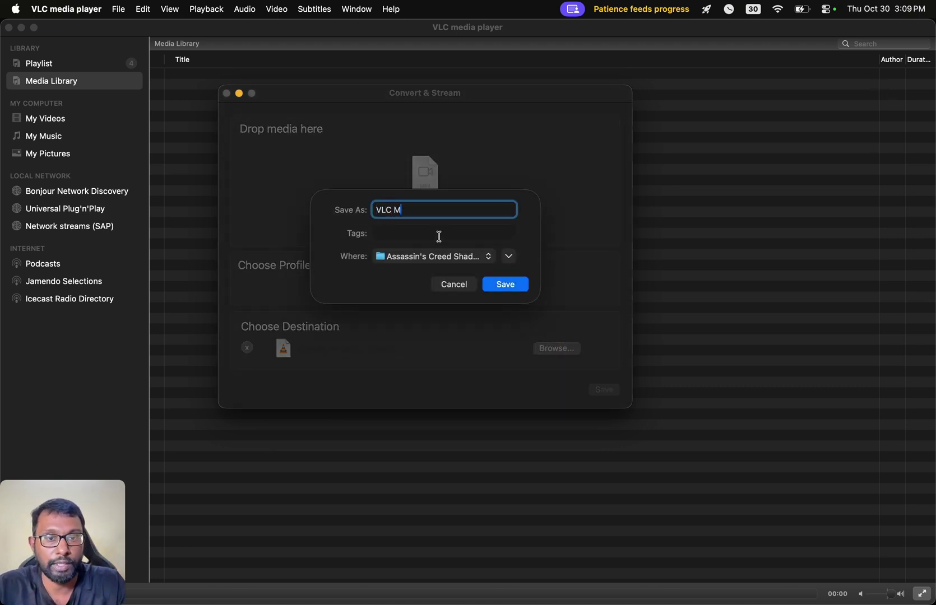
{"action": "type", "text": "P3 Audio.mp3"}
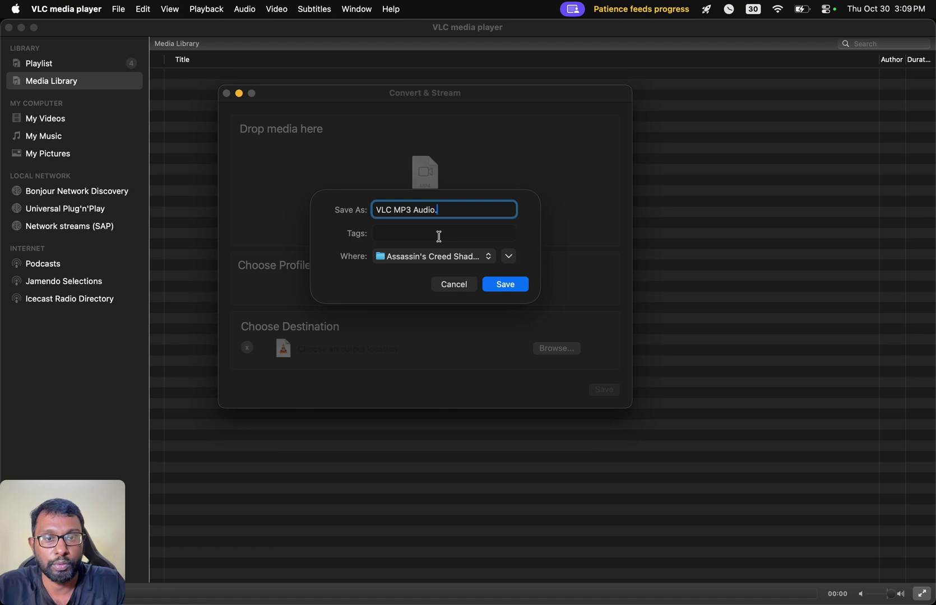
{"action": "left_click", "coordinate": [507, 287]}
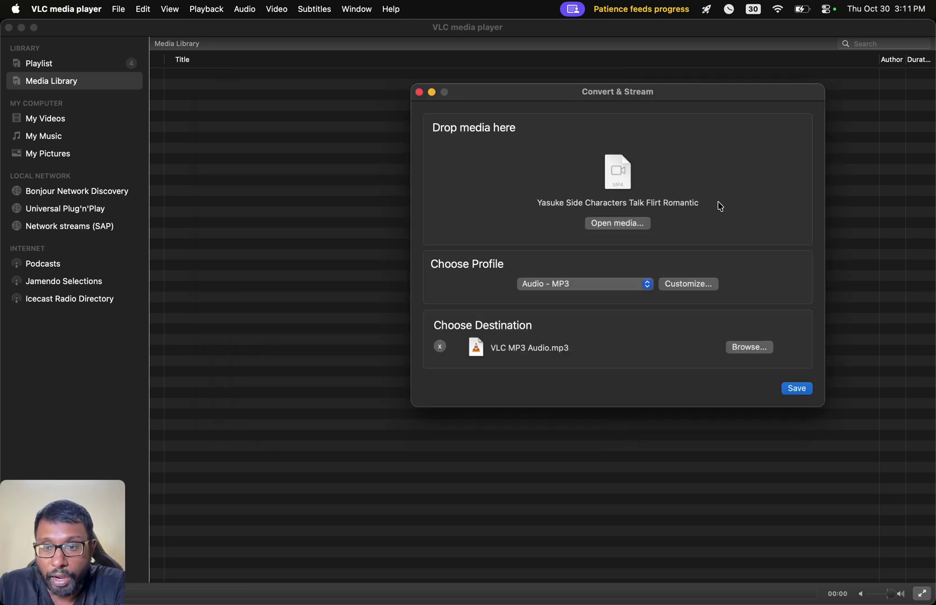
{"action": "left_click", "coordinate": [797, 389]}
{"action": "left_click", "coordinate": [797, 389]}
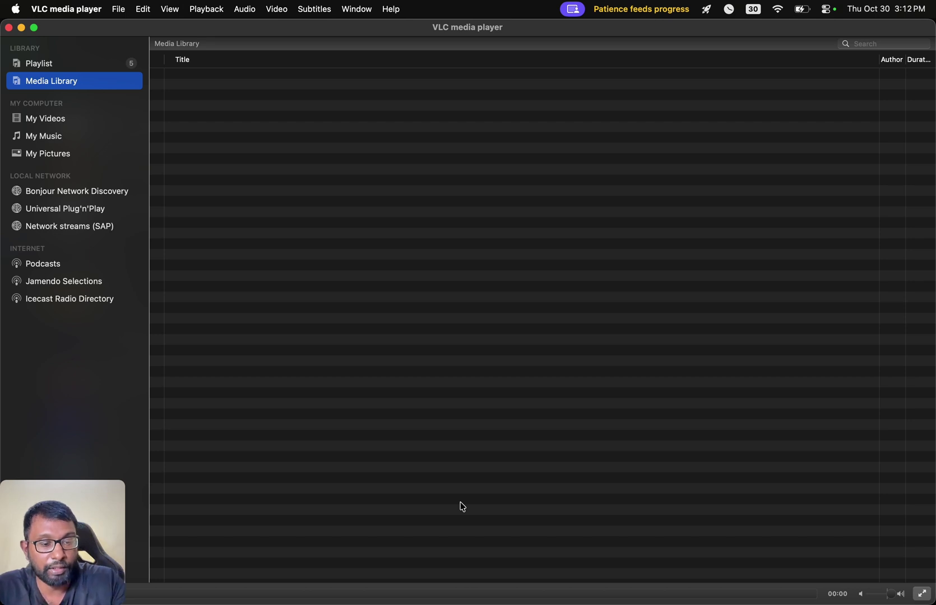
Switch to Finder and play a preview of the converted VLC MP3 Audio.mp3 file
{"action": "key", "text": "super+Tab"}
{"action": "key", "text": "super+Tab"}
{"action": "key", "text": "super+Tab"}
{"action": "key", "text": "super+Tab"}
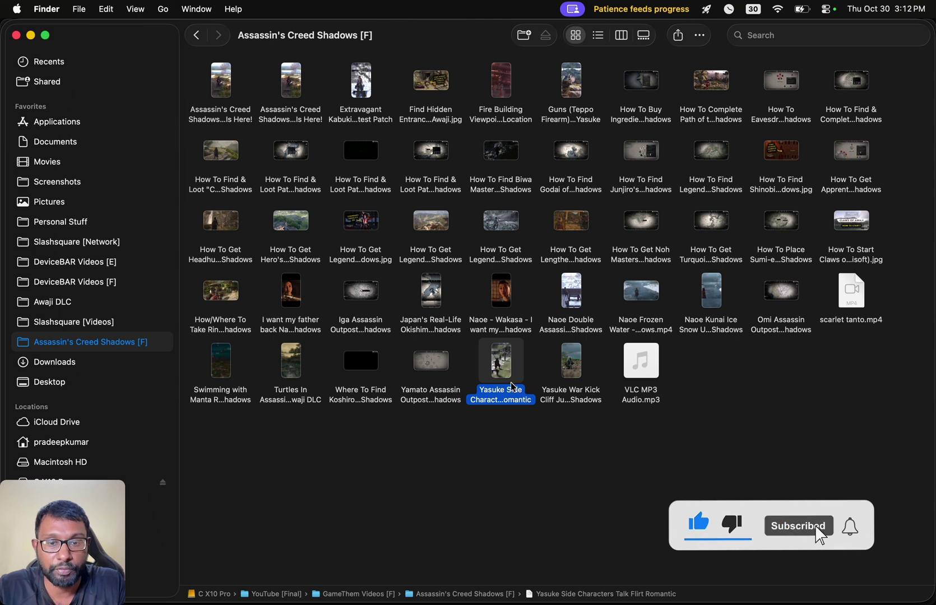
{"action": "left_click", "coordinate": [637, 379]}
{"action": "key", "text": "space"}
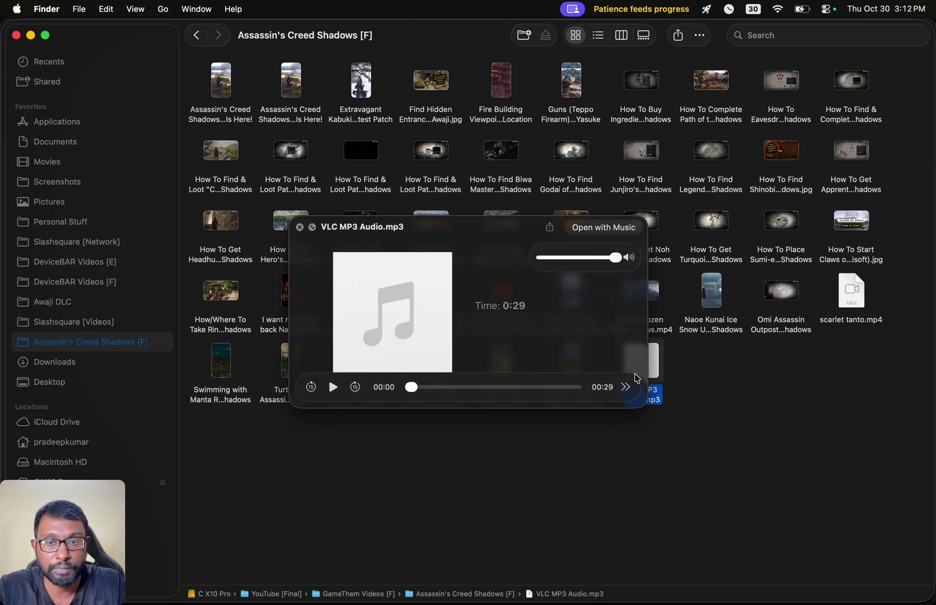
Lower the system volume and skip forward through the MP3 preview to listen to several parts of it
{"action": "key", "text": "XF86AudioRaiseVolume"}
{"action": "key", "text": "XF86AudioLowerVolume"}
{"action": "key", "text": "XF86AudioLowerVolume"}
{"action": "key", "text": "XF86AudioLowerVolume"}
{"action": "key", "text": "XF86AudioLowerVolume"}
{"action": "key", "text": "XF86AudioLowerVolume"}
{"action": "key", "text": "XF86AudioLowerVolume"}
{"action": "key", "text": "XF86AudioLowerVolume"}
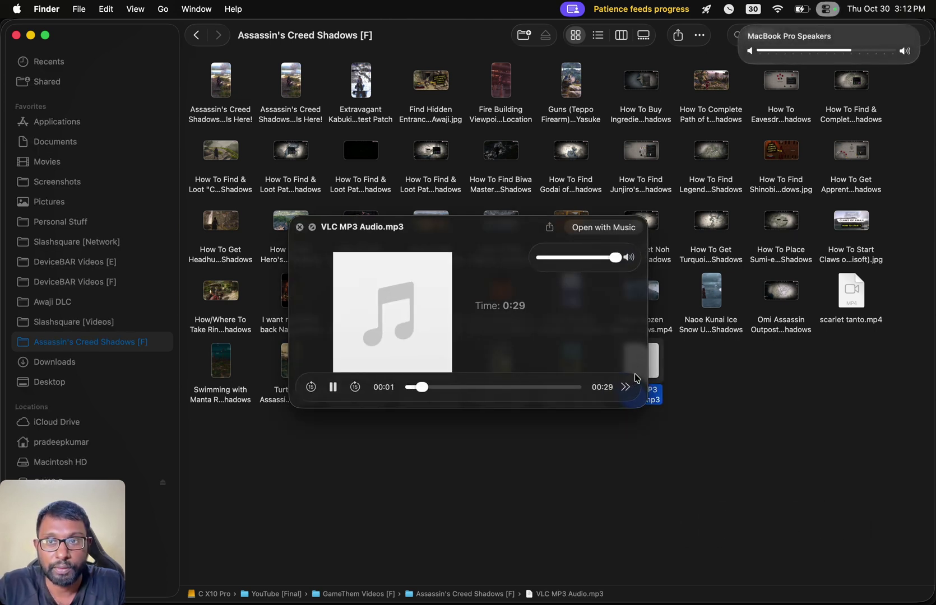
{"action": "left_click", "coordinate": [471, 387]}
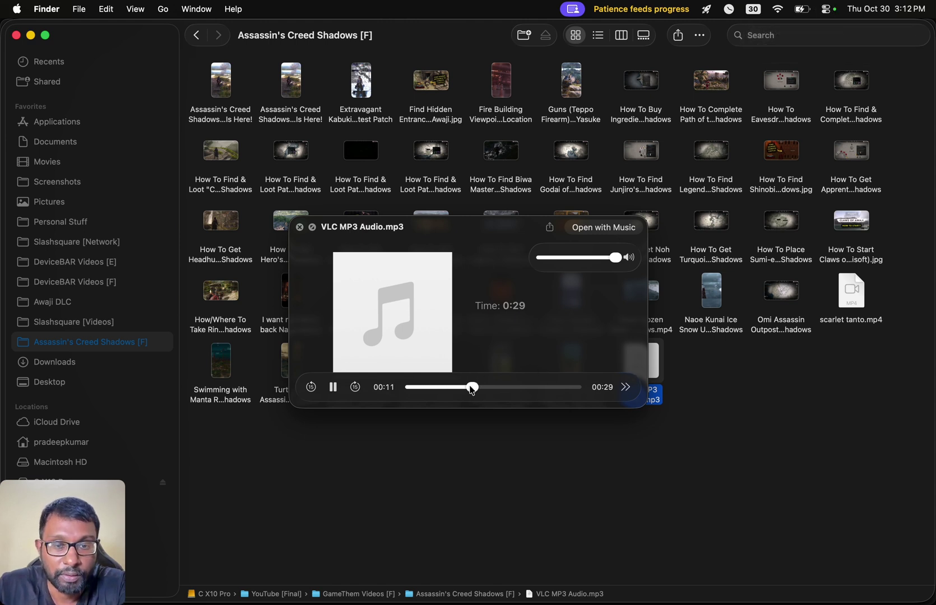
{"action": "left_click", "coordinate": [516, 389]}
{"action": "left_click_drag", "start_coordinate": [517, 391], "coordinate": [579, 391]}
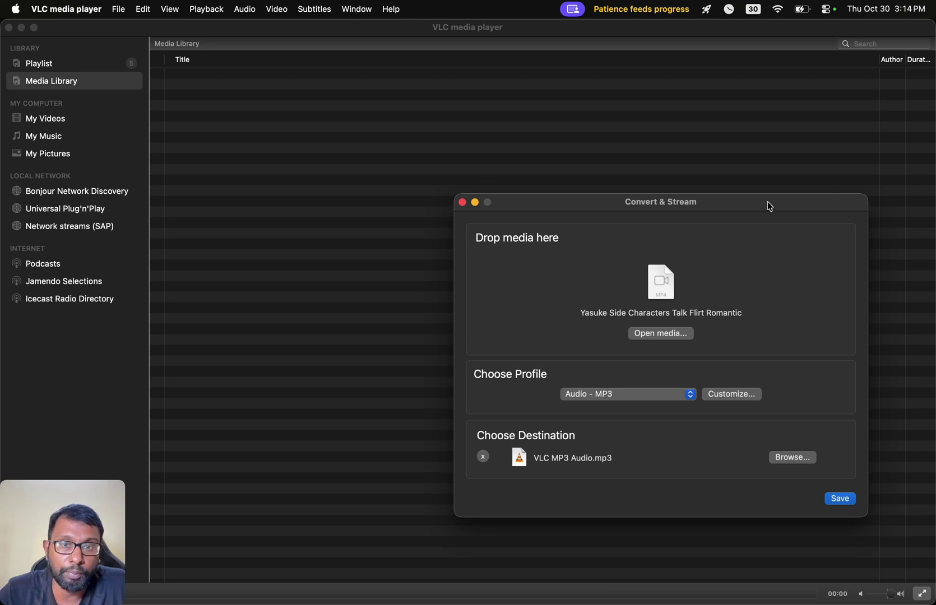
{"action": "left_click_drag", "start_coordinate": [754, 202], "coordinate": [754, 171]}
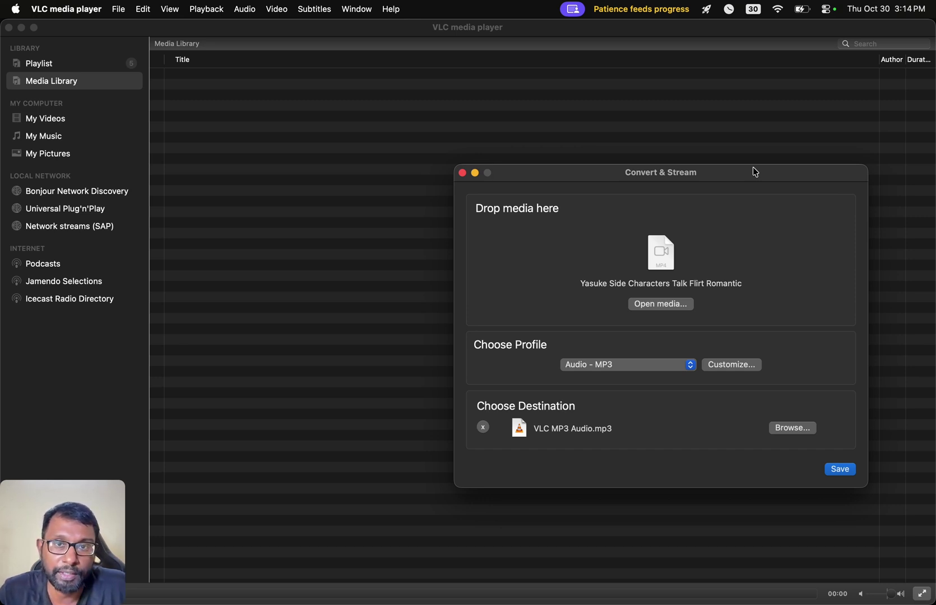
{"action": "left_click_drag", "start_coordinate": [754, 171], "coordinate": [423, 108]}
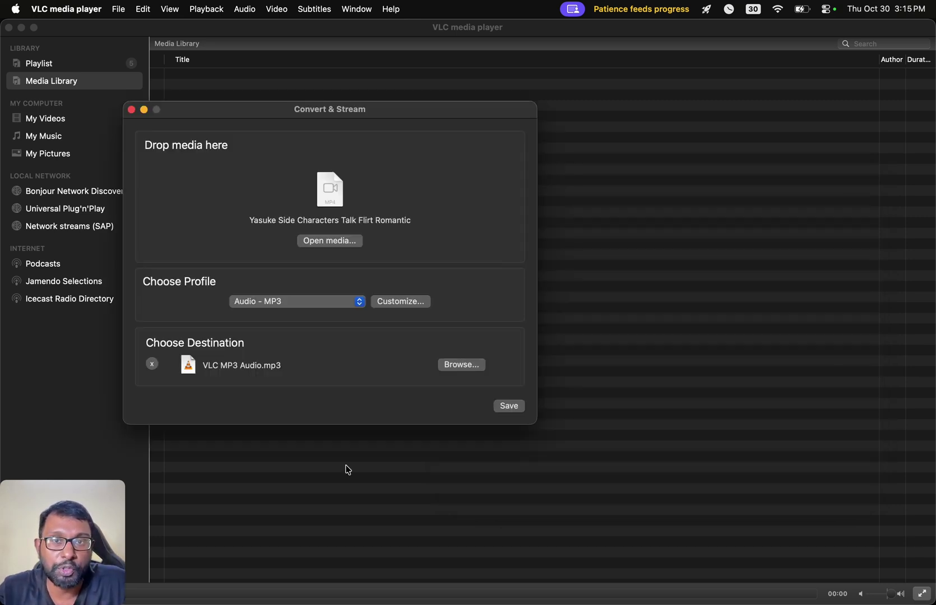